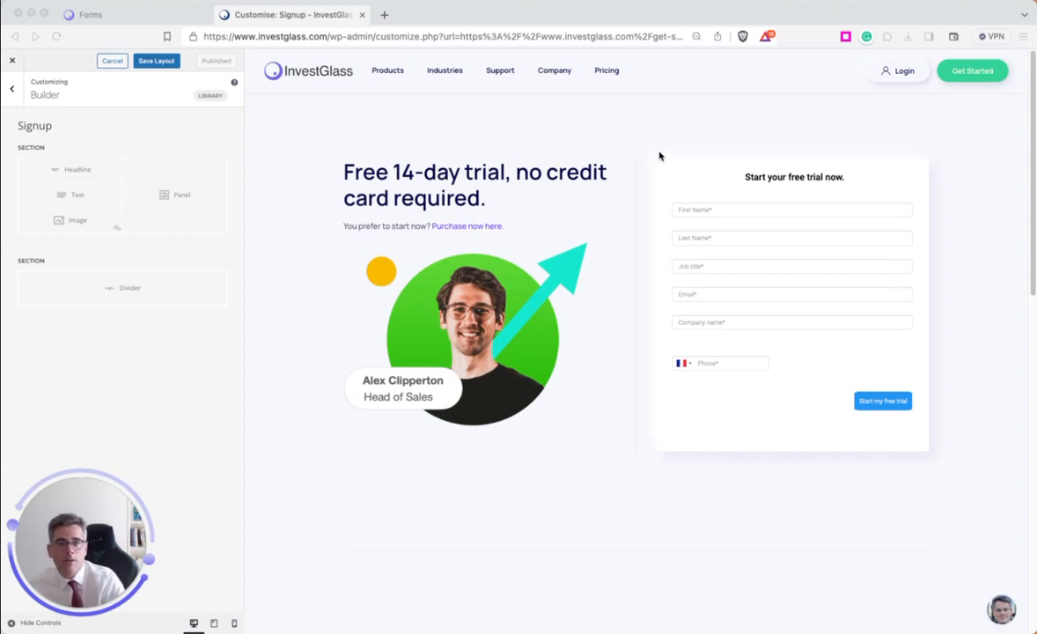
- Switch to the InvestGlass CRM forms list and view the available options for creating a new form
click(106, 16)
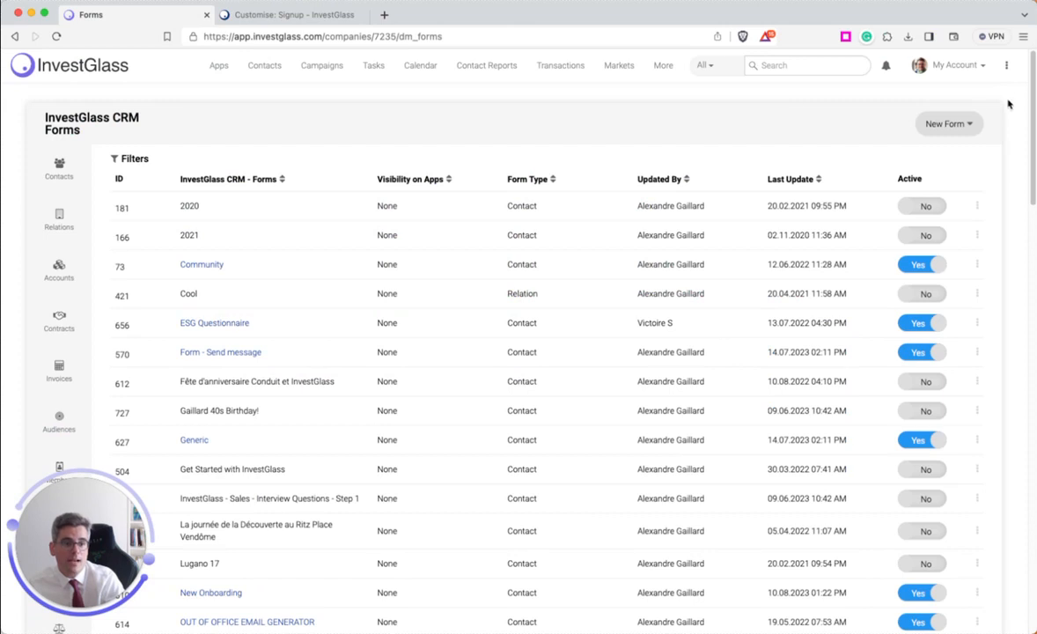
click(945, 124)
click(949, 65)
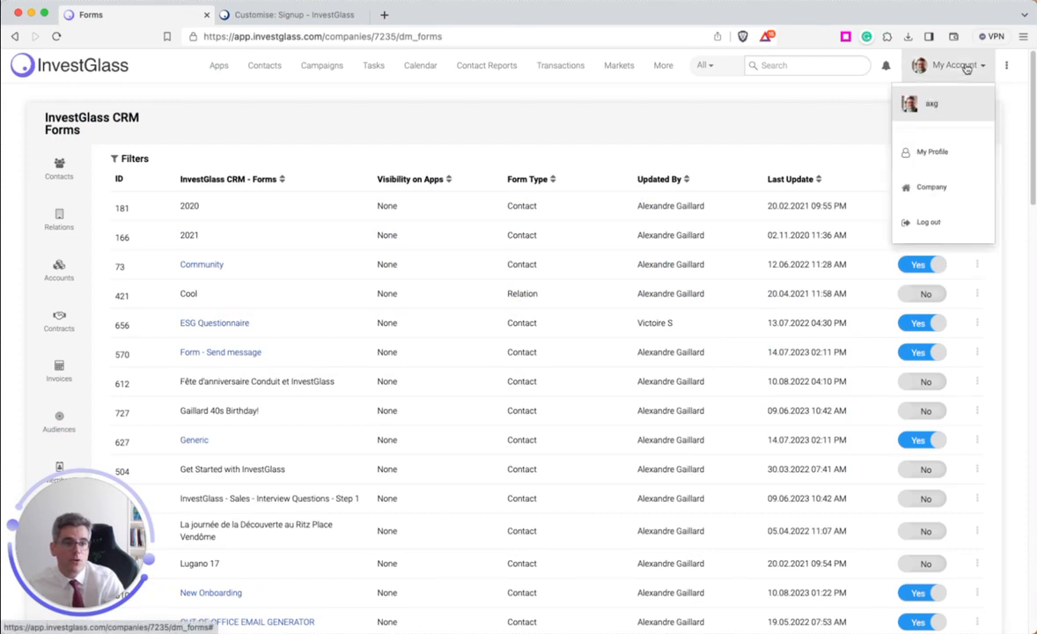
click(945, 124)
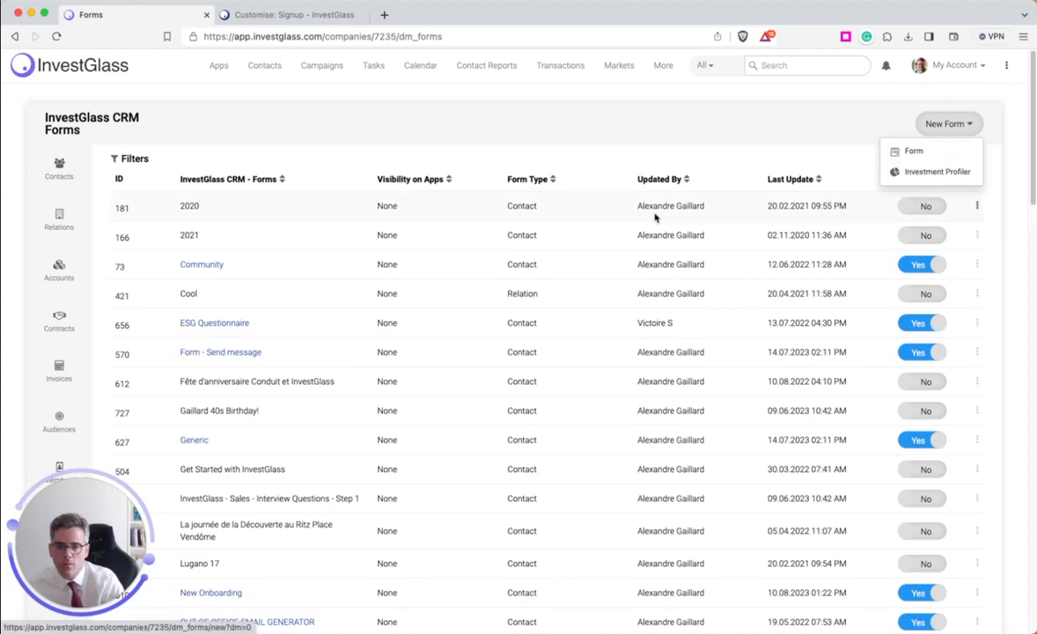
- Find the New Onboarding form in the forms list and open it for editing in a separate browser tab
scroll(658, 220, down, 10)
scroll(679, 257, up, 7)
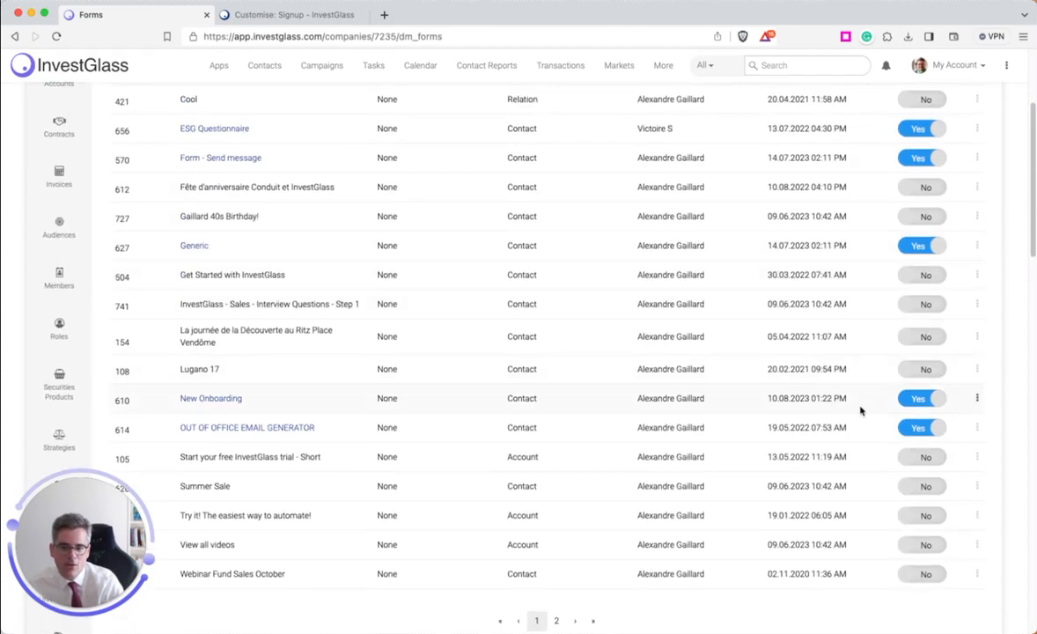
click(977, 399)
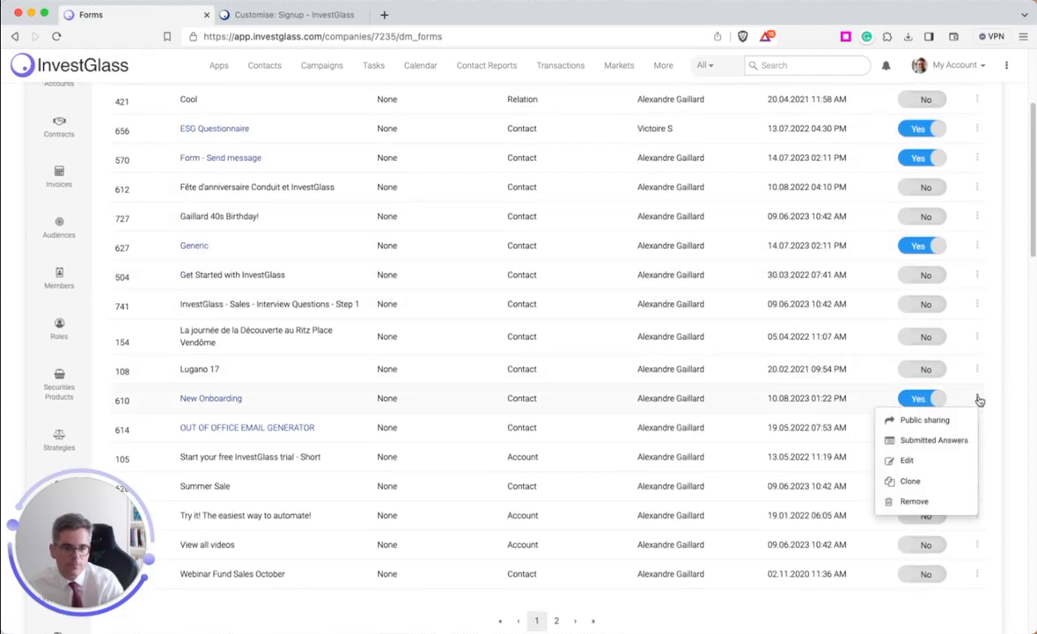
click(931, 458)
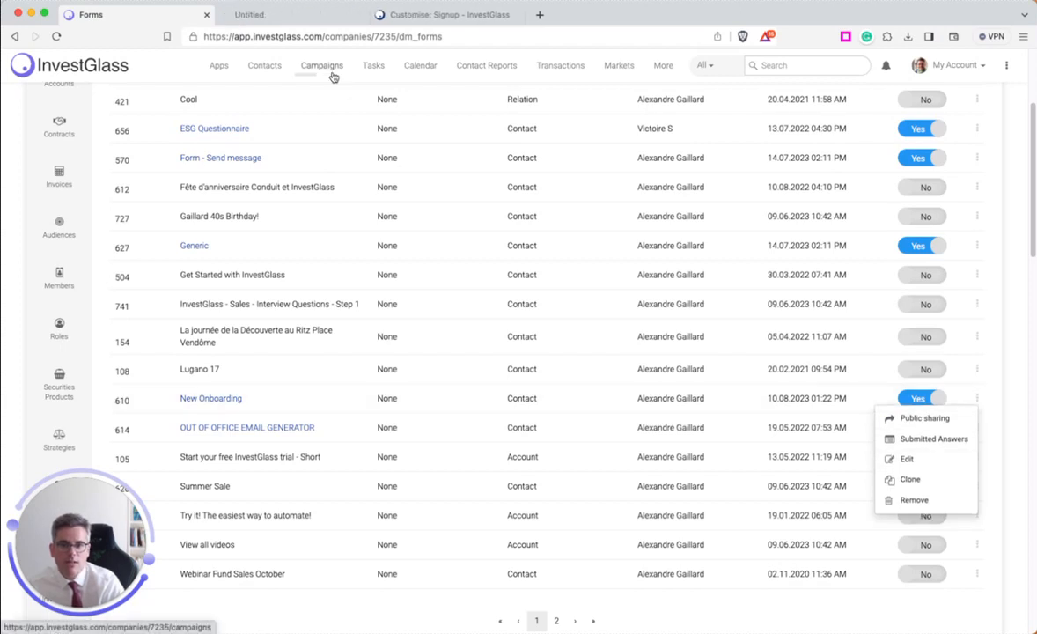
click(280, 18)
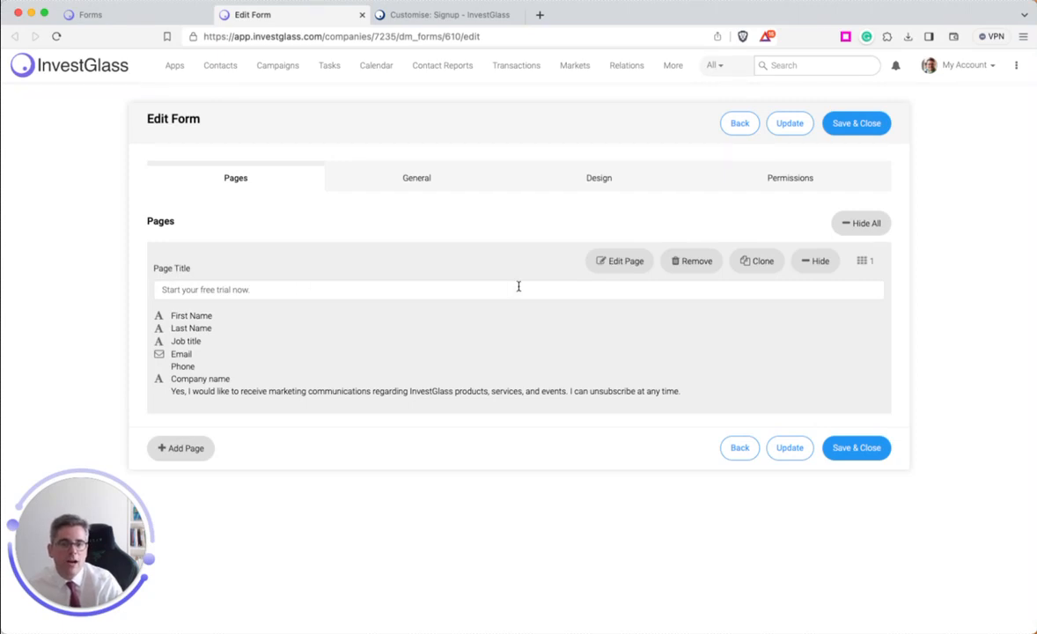
- Open the form page titled "Start your free trial now." and review its questions
click(620, 262)
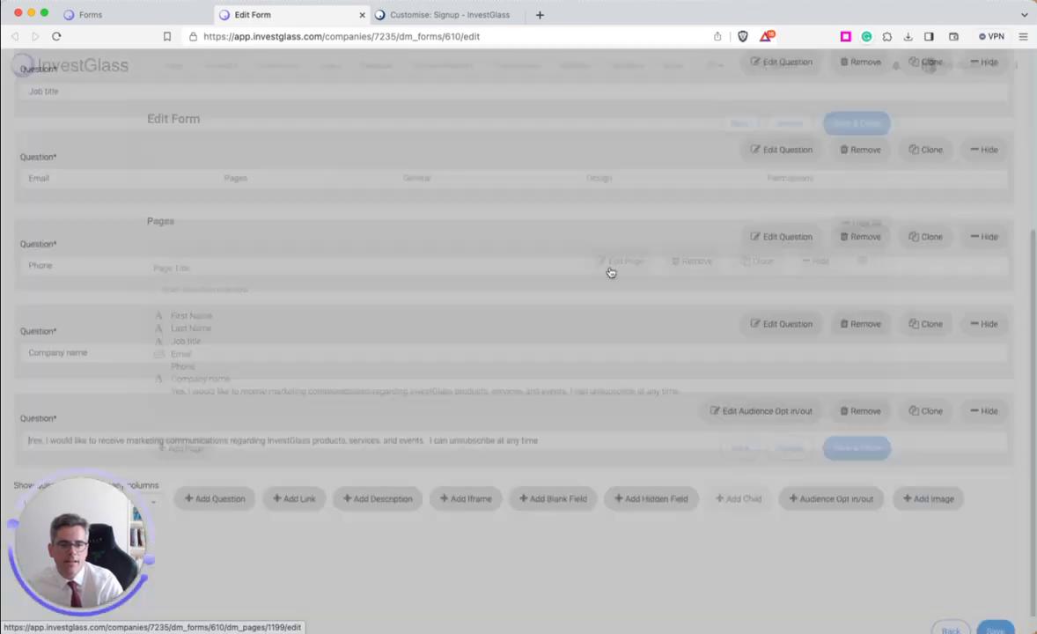
scroll(606, 265, up, 10)
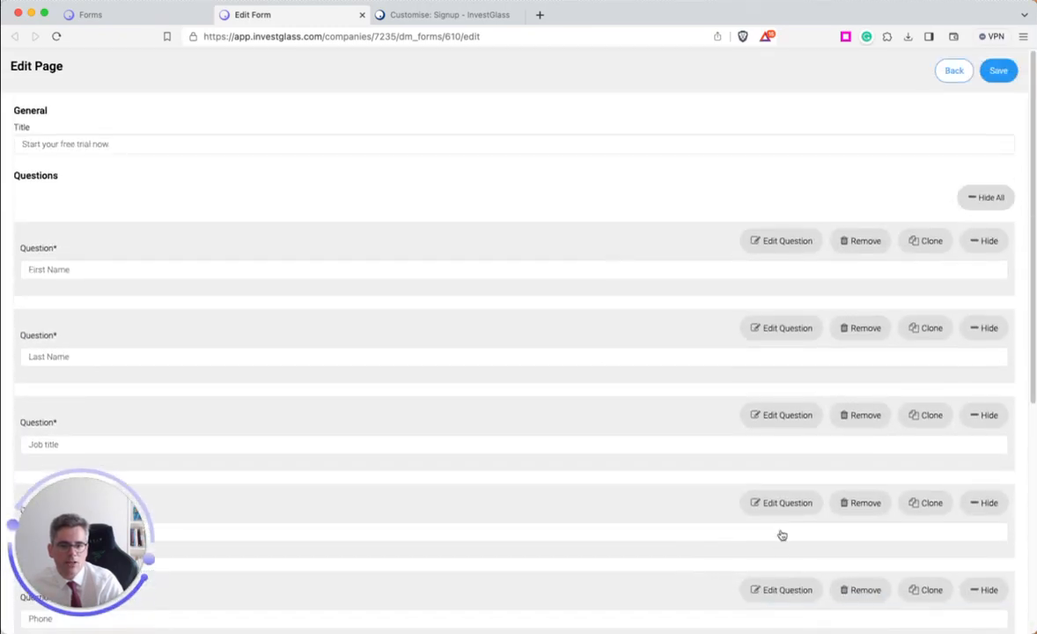
scroll(673, 481, down, 10)
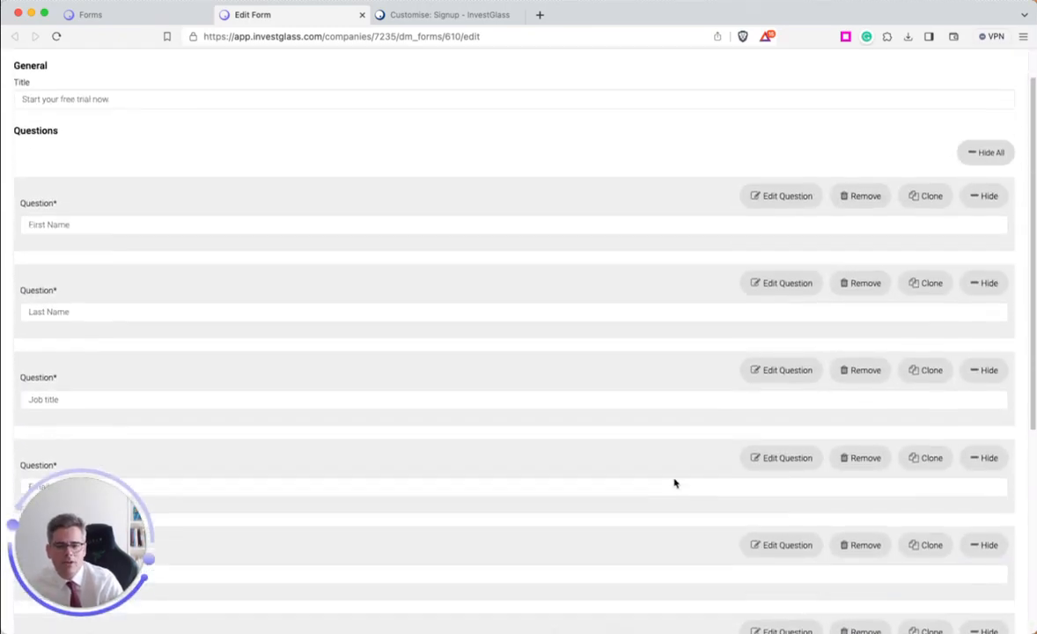
scroll(676, 481, up, 10)
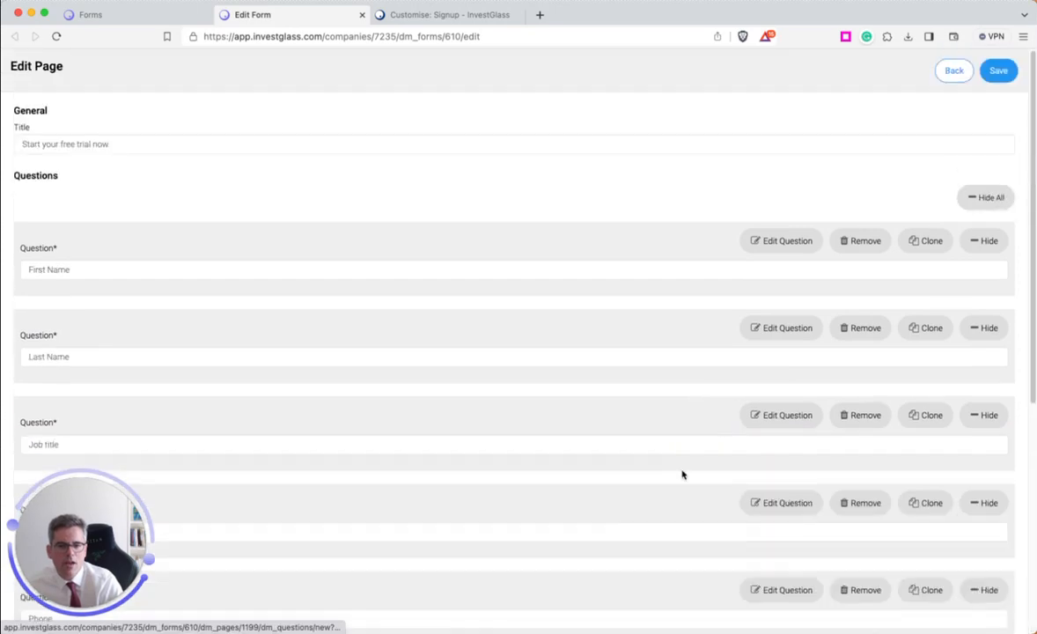
- Examine the First Name question's Related CRM Field / Tag Category setting, then return to the form overview without saving
click(791, 240)
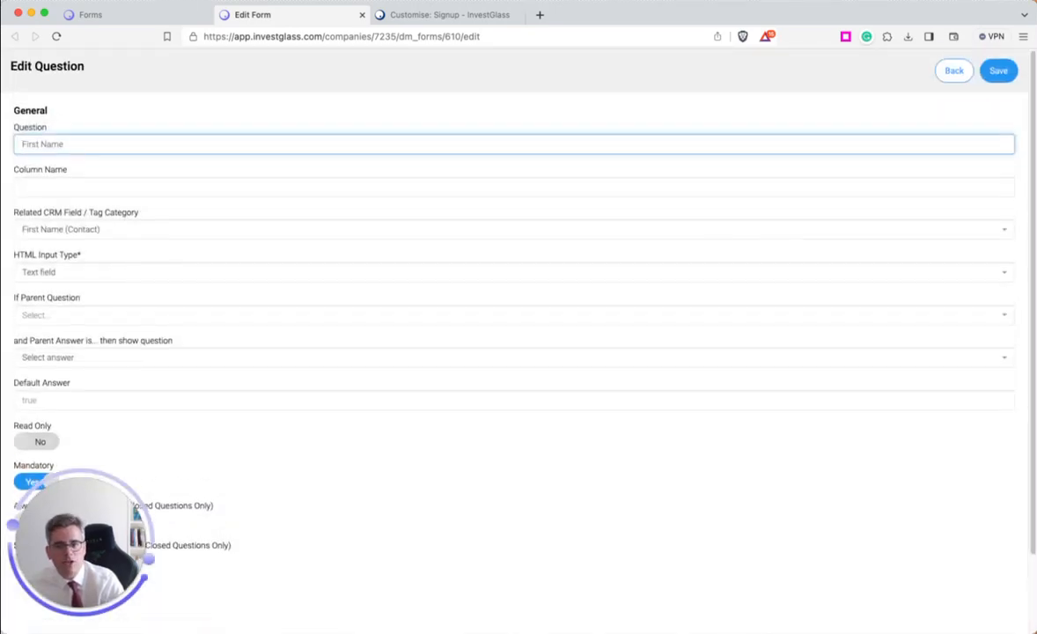
scroll(20, 156, up, 5)
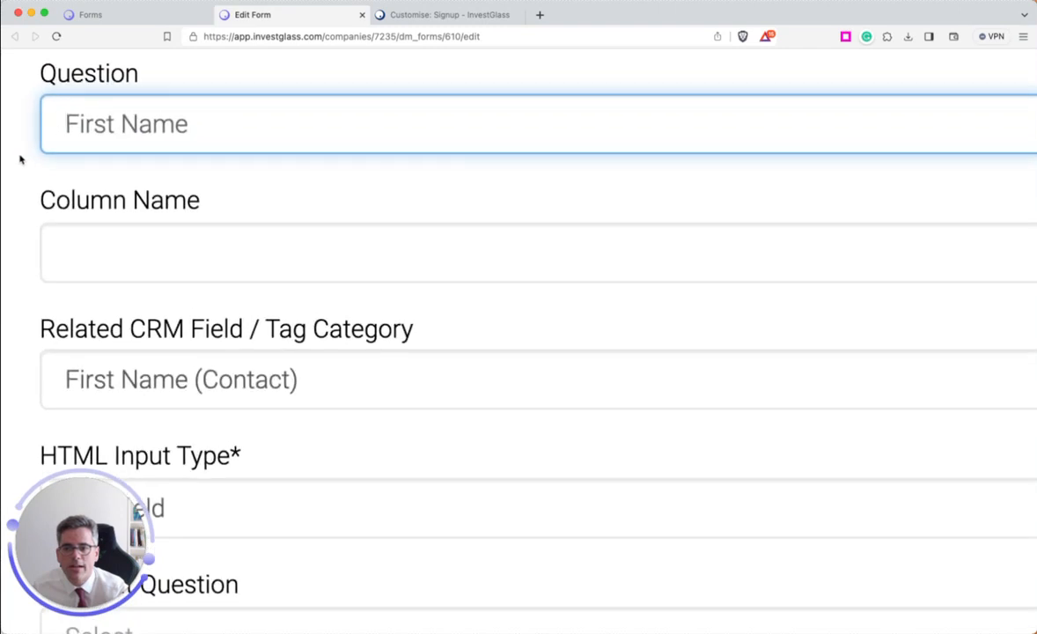
triple_click(67, 339)
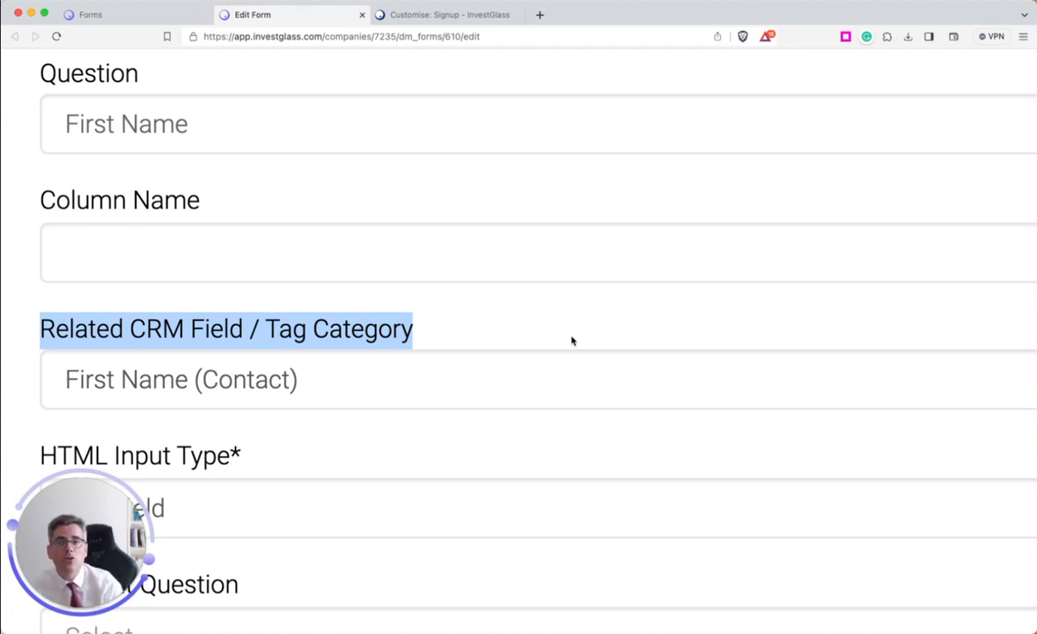
scroll(572, 341, down, 5)
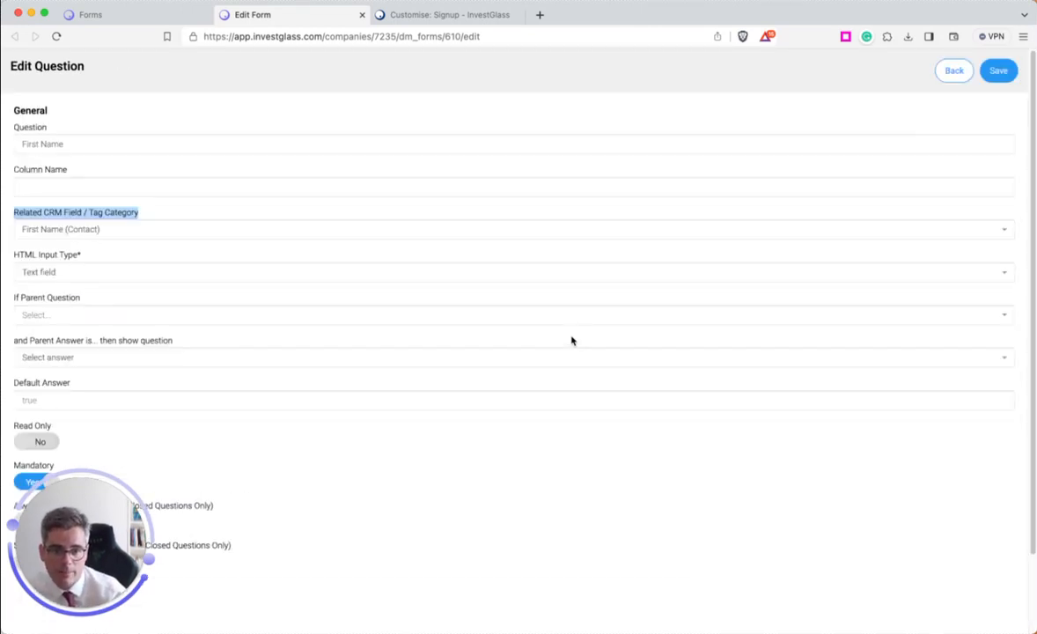
click(953, 70)
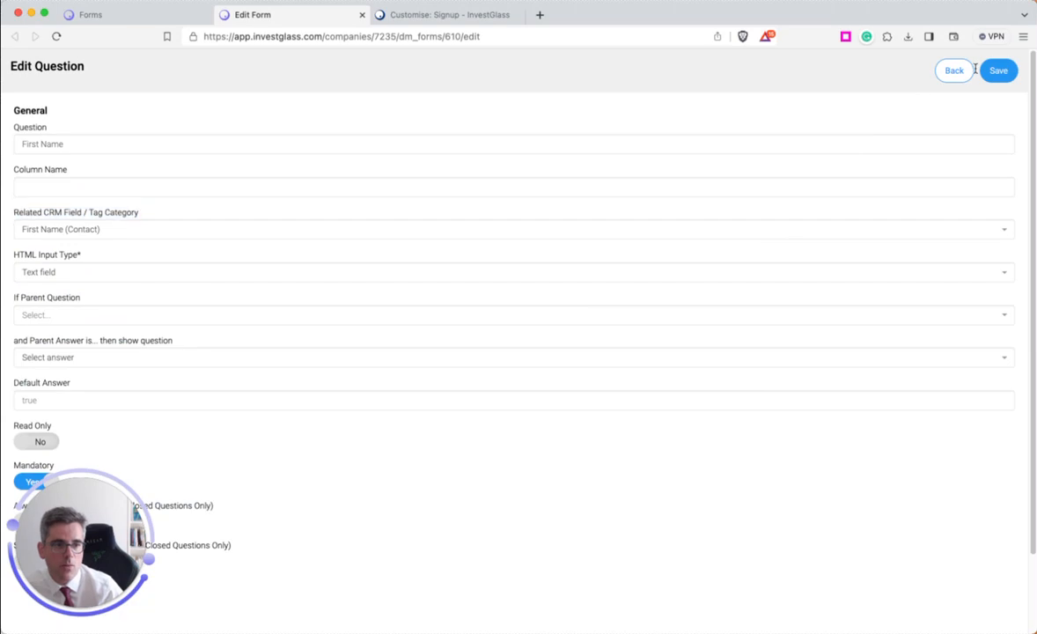
click(692, 166)
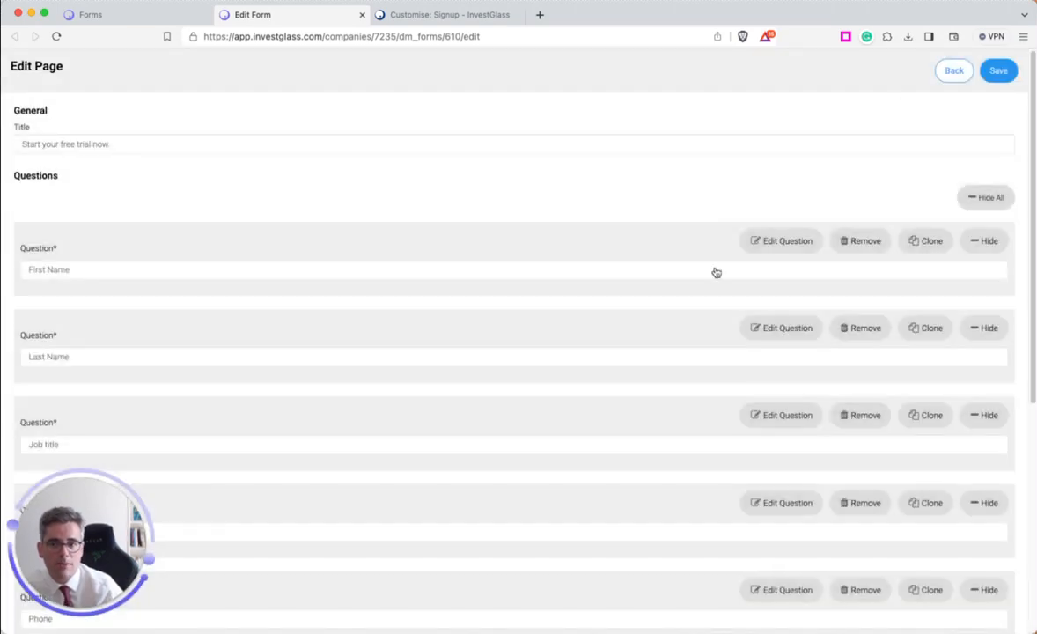
click(951, 72)
click(656, 168)
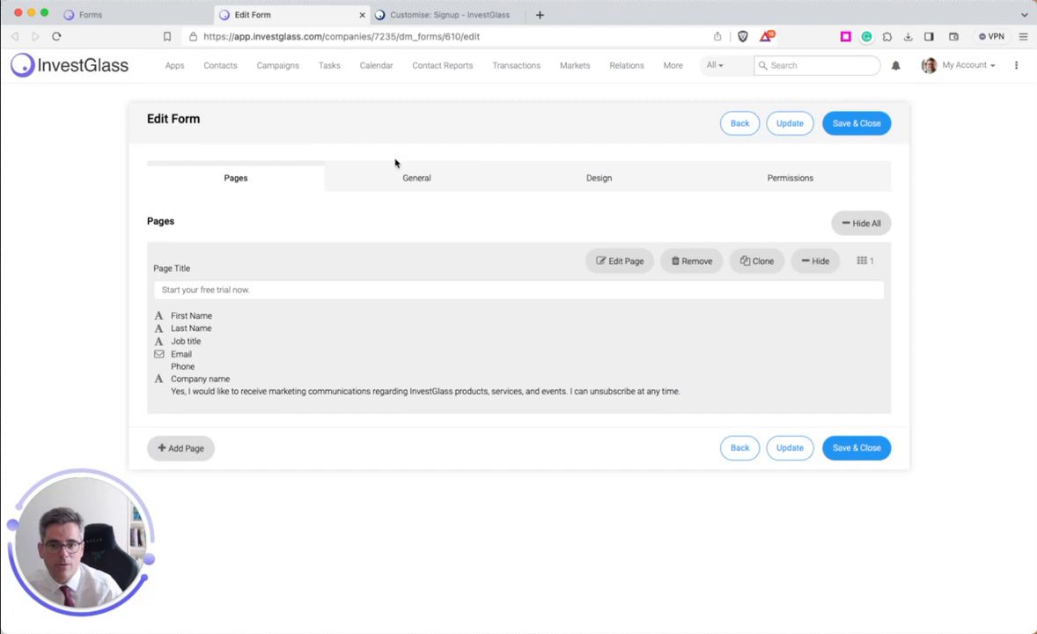
- Open the form's General settings and examine the setting for where the form can be embedded
click(444, 176)
scroll(390, 227, down, 3)
scroll(375, 238, down, 4)
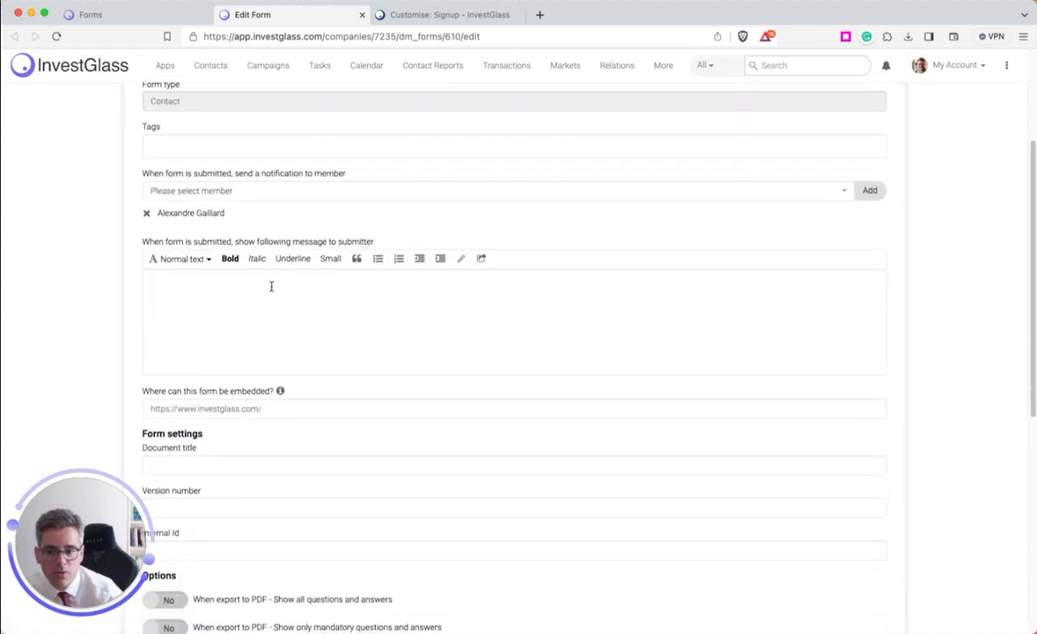
drag(138, 302, 320, 304)
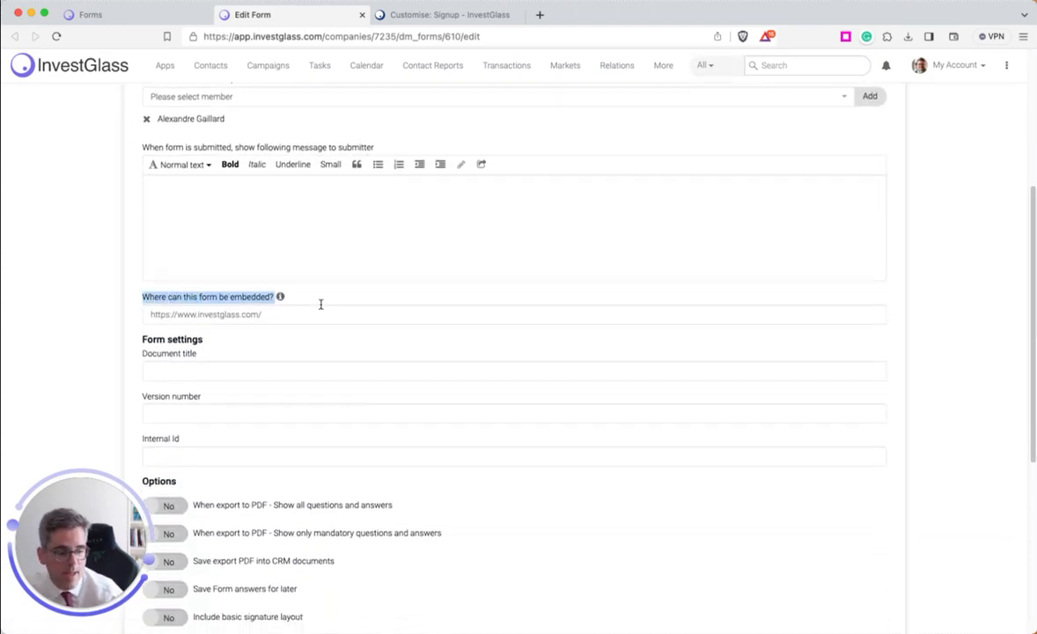
scroll(109, 364, up, 5)
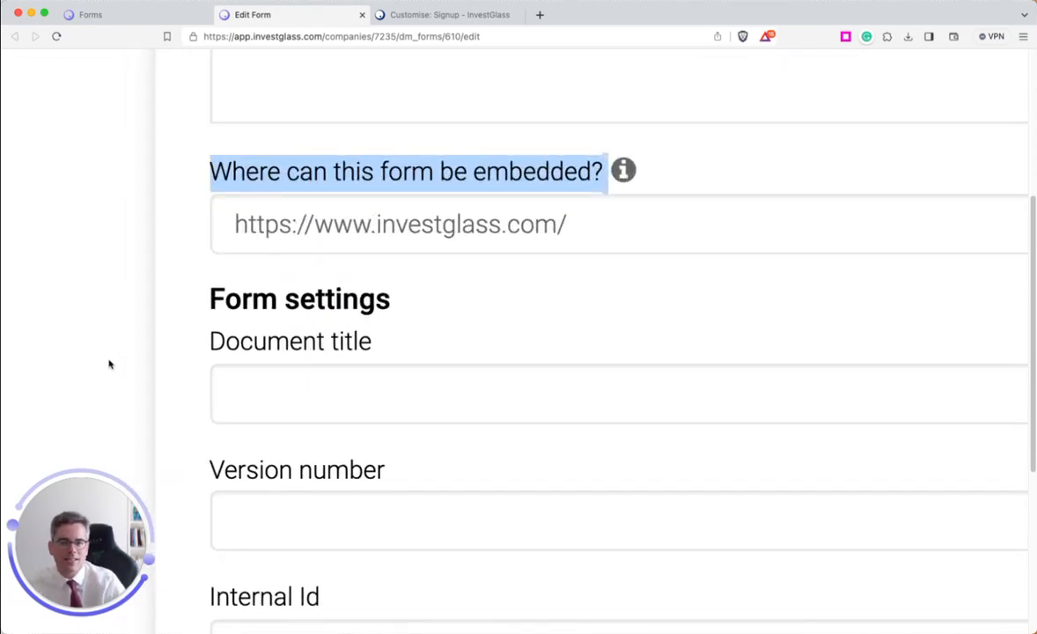
click(221, 280)
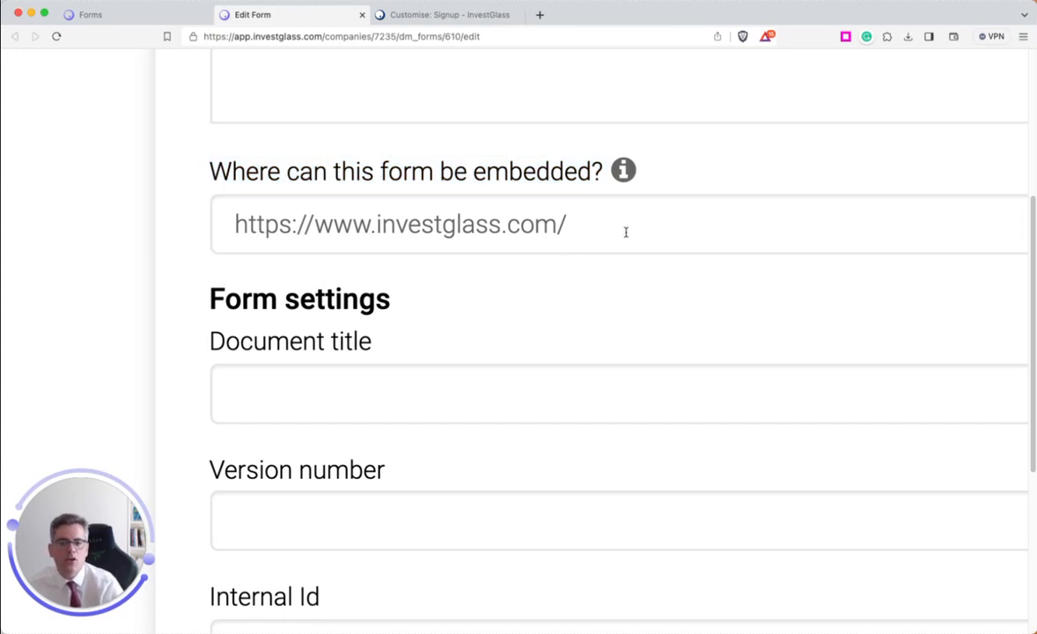
click(419, 225)
double_click(419, 224)
text(youwe)
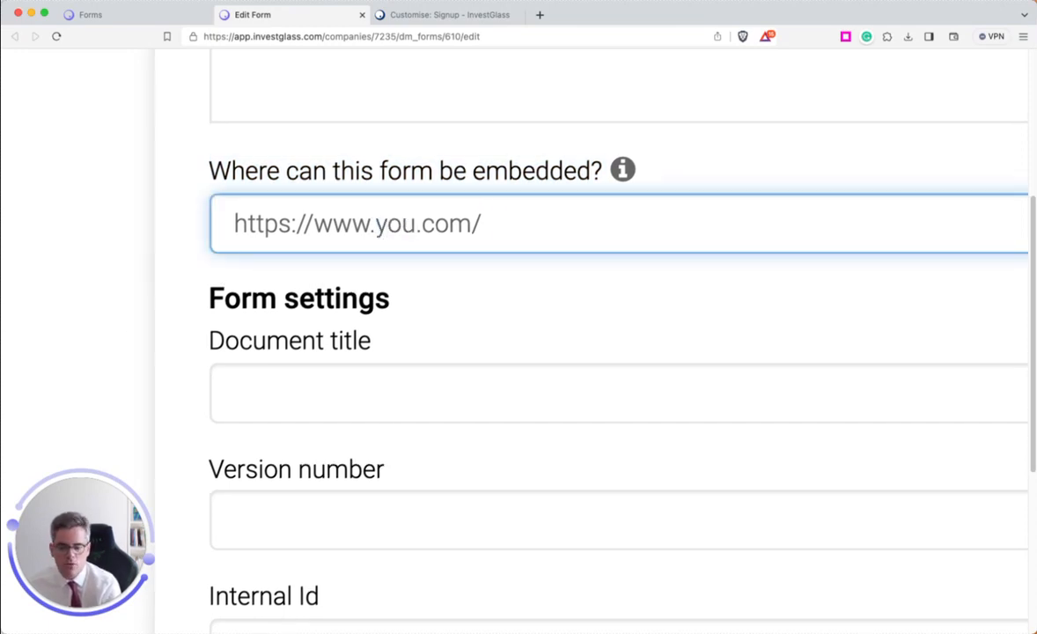
text(bsite)
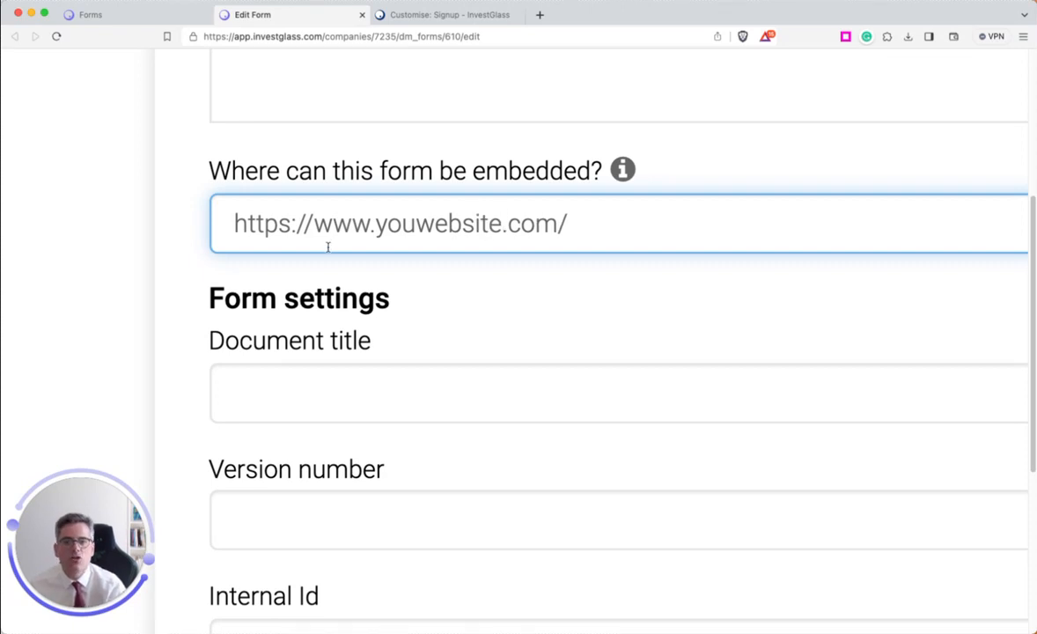
drag(280, 225, 297, 224)
text(S)
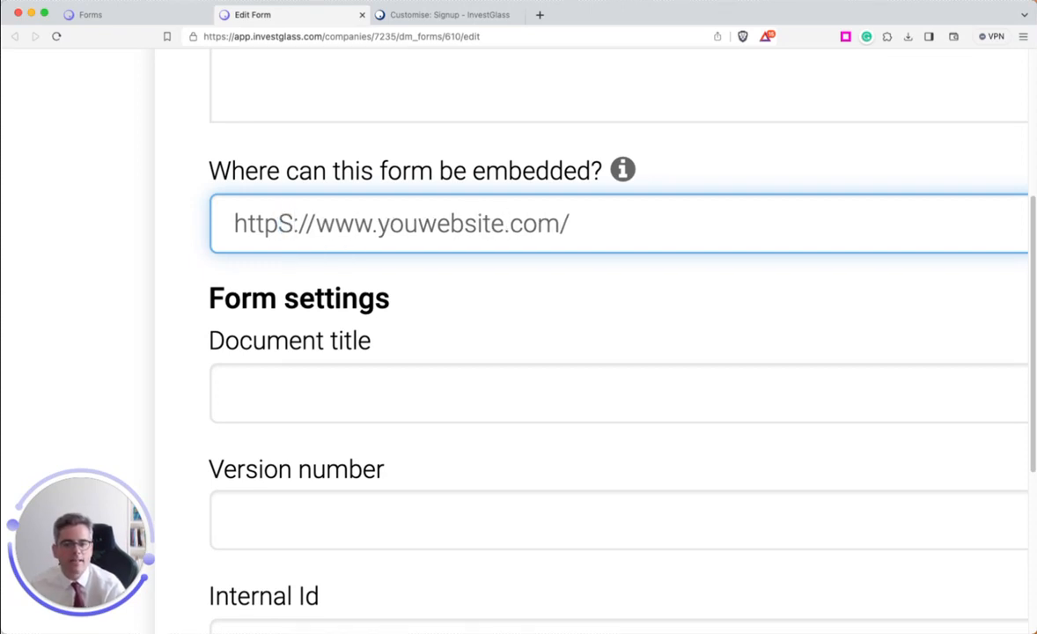
key(BackSpace)
text(s:)
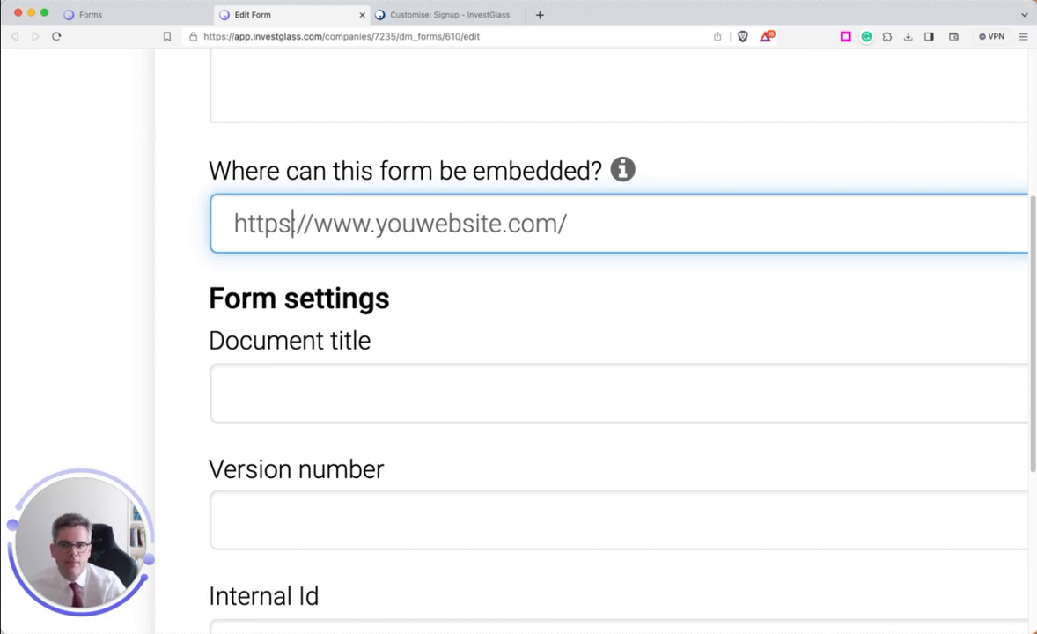
- Return to the forms list, deactivate the New Onboarding form and activate it again to republish it
click(139, 15)
click(920, 400)
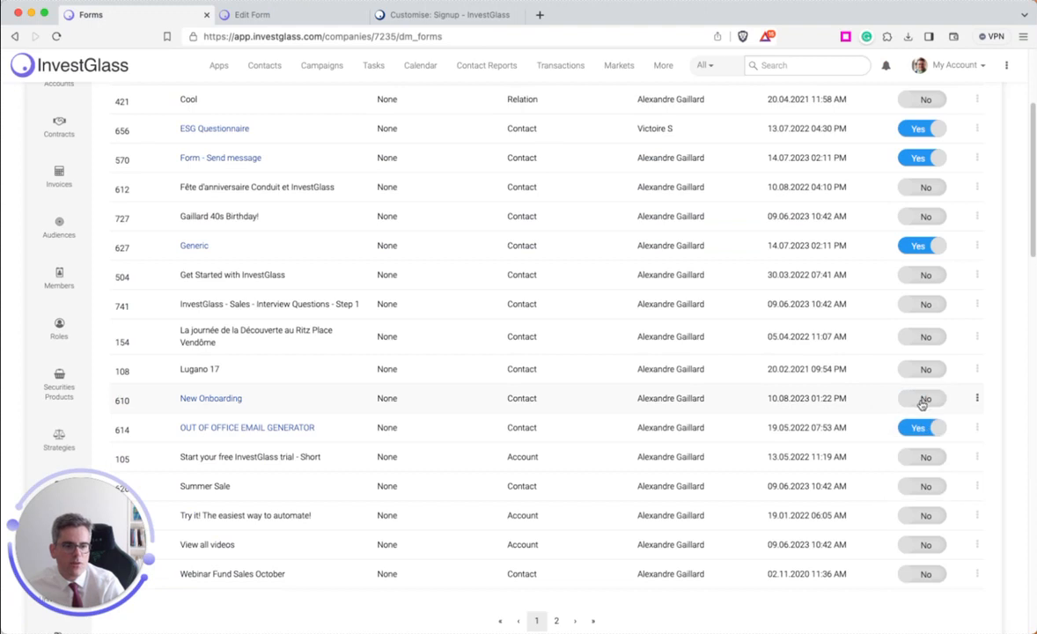
click(922, 402)
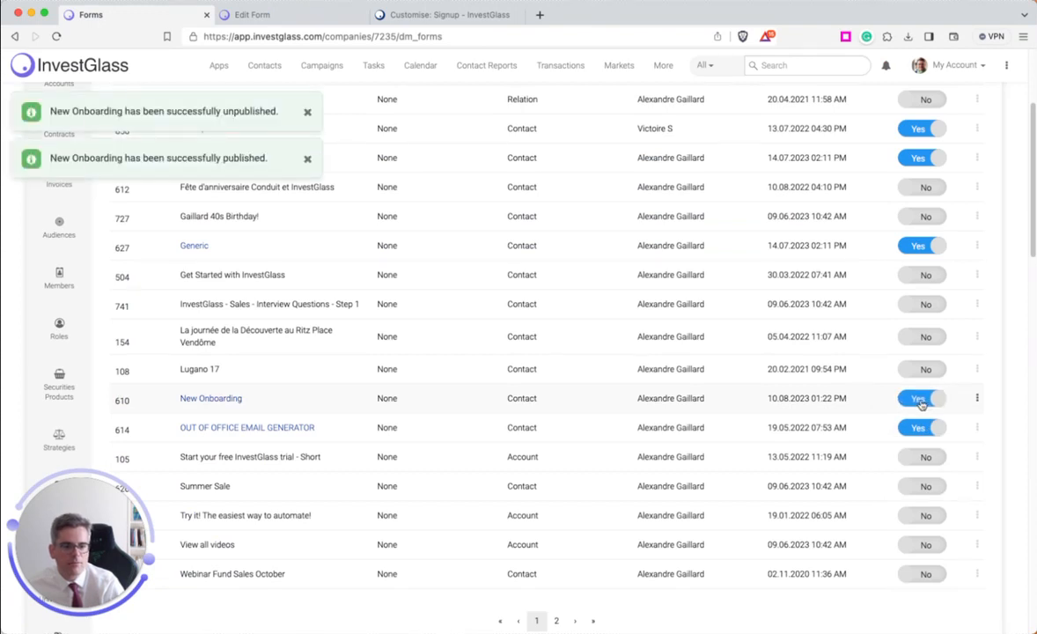
- Open the New Onboarding form's public sharing options and remove the existing Generic New Contact link
click(977, 398)
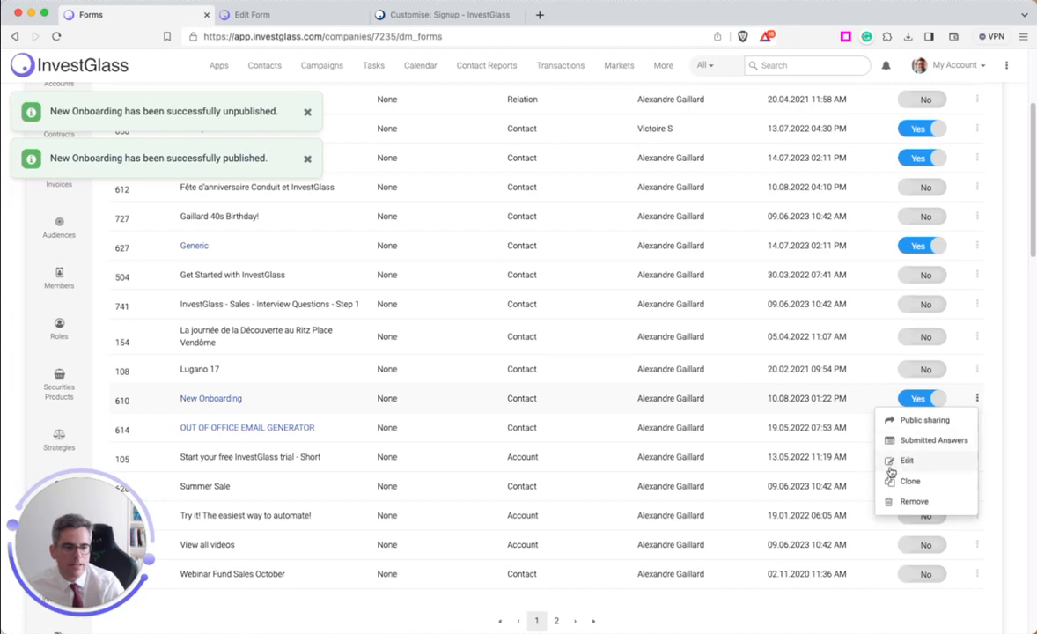
click(943, 426)
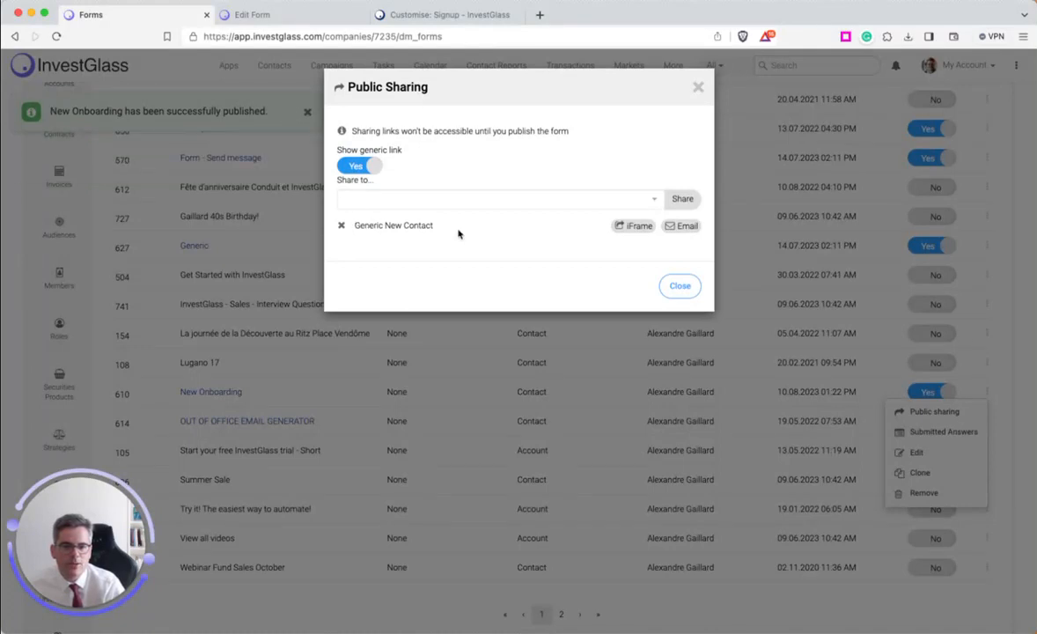
drag(354, 225, 546, 240)
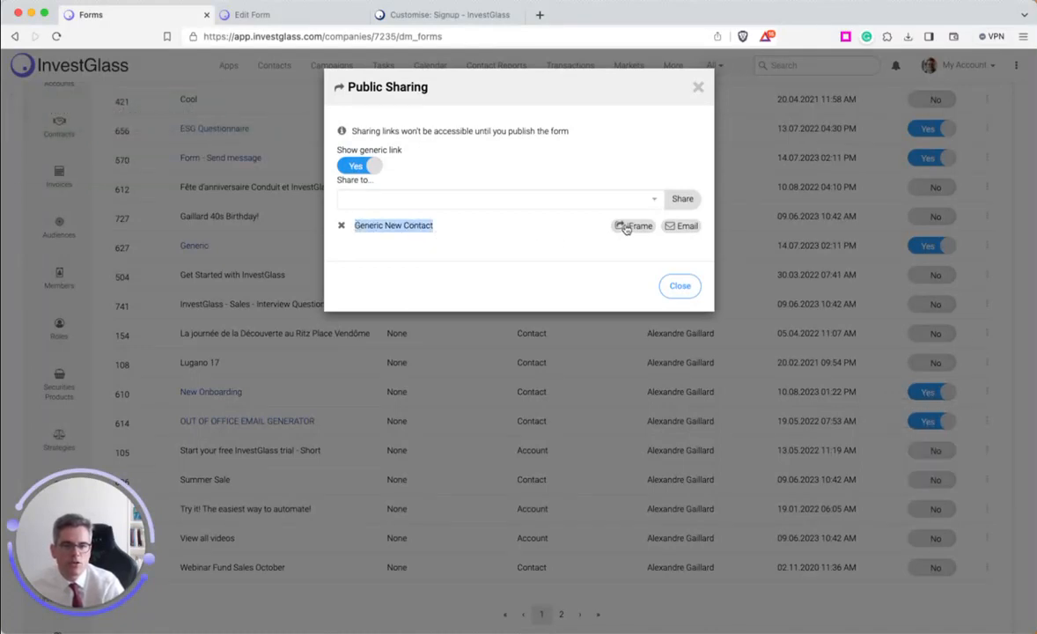
click(345, 227)
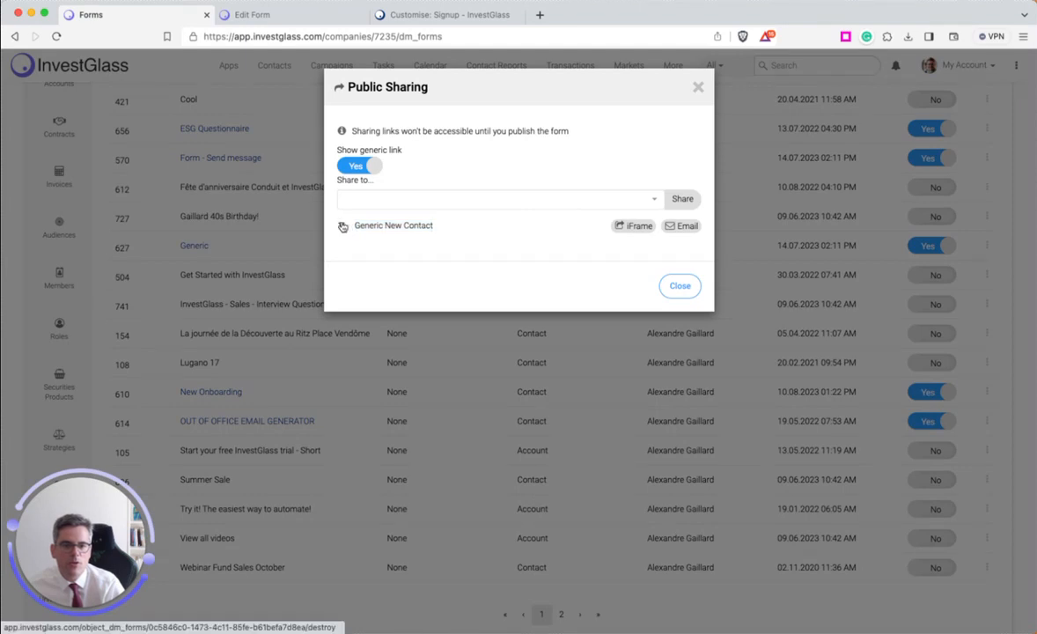
click(343, 226)
- Share the form to Generic New Contact and copy the new link's iFrame code
click(377, 231)
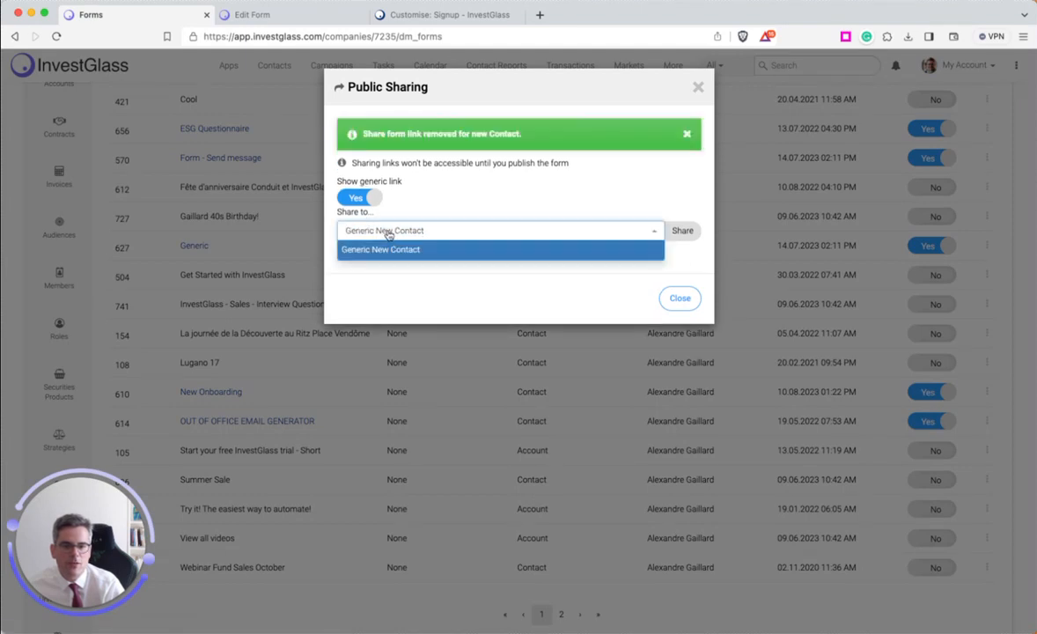
click(386, 231)
click(678, 232)
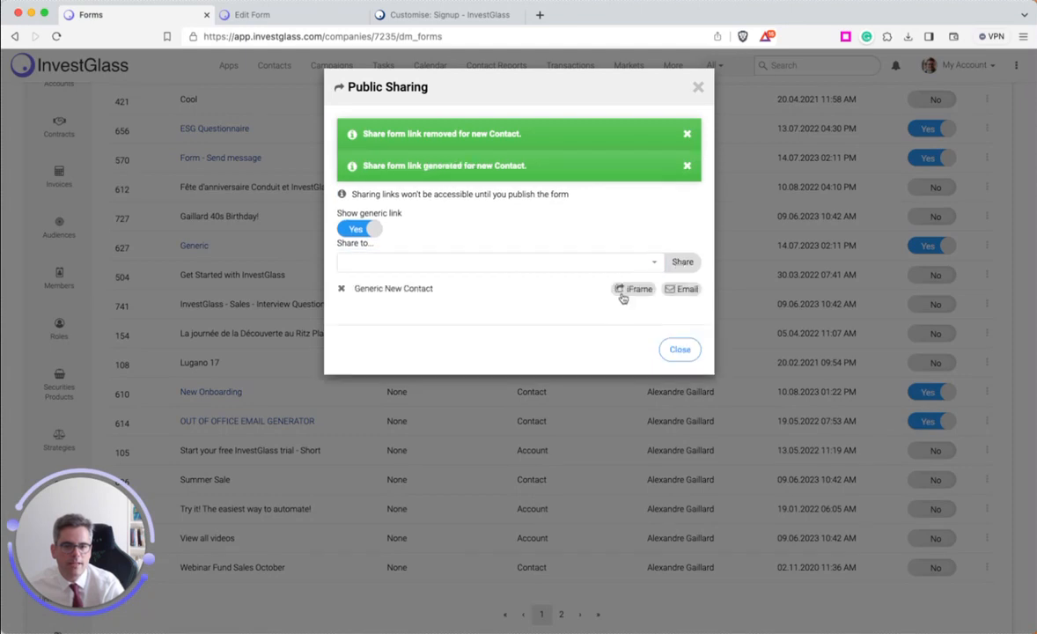
click(633, 290)
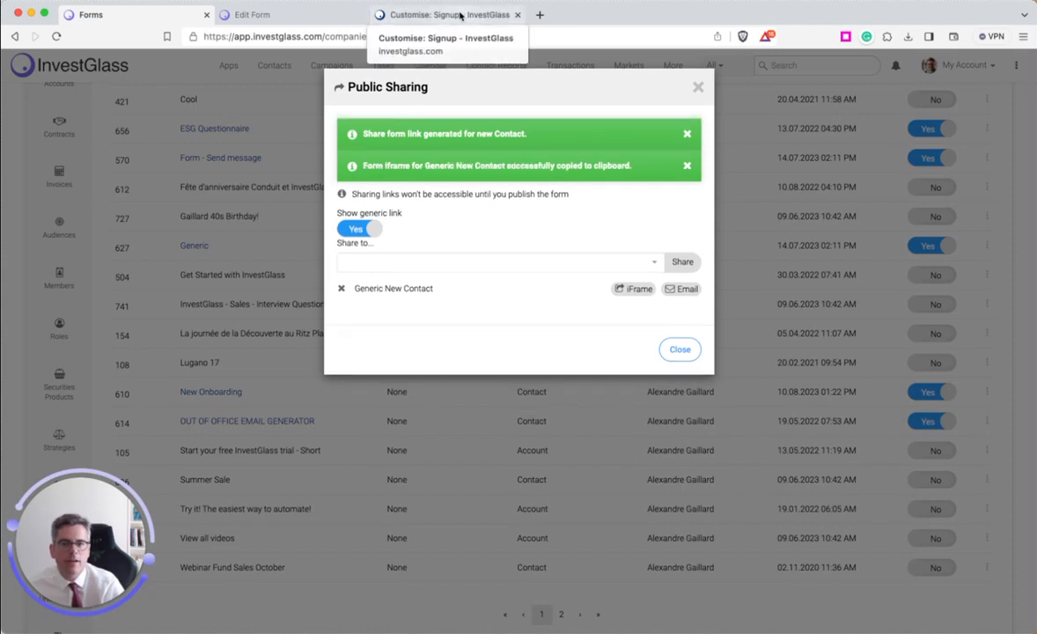
- Switch to the WordPress customiser for the Signup page and replace the form panel's content with the copied iFrame code
click(460, 15)
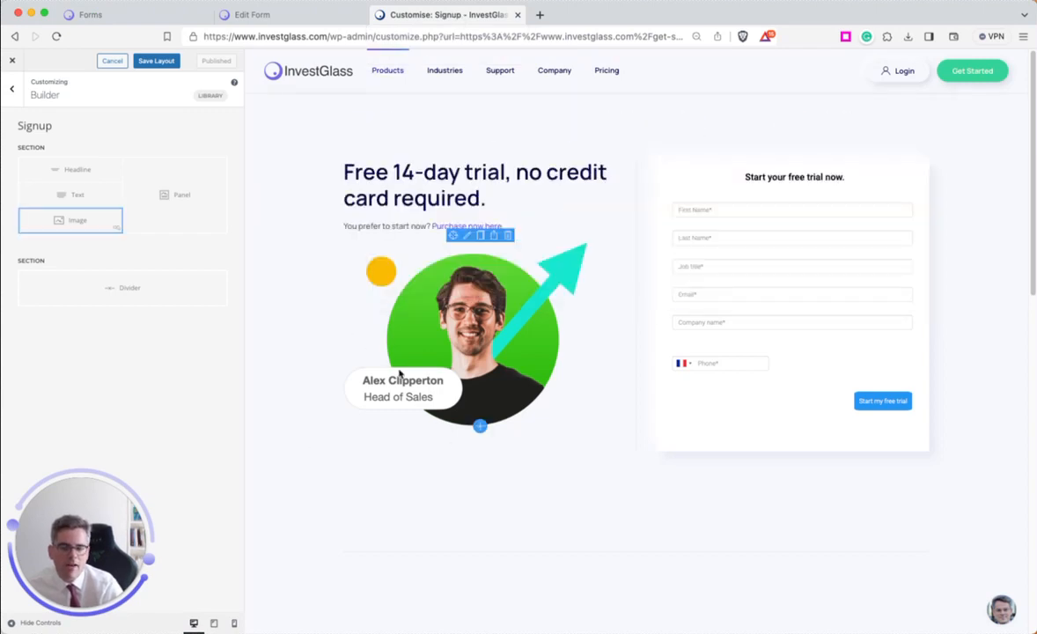
click(150, 169)
click(124, 301)
key(super+a)
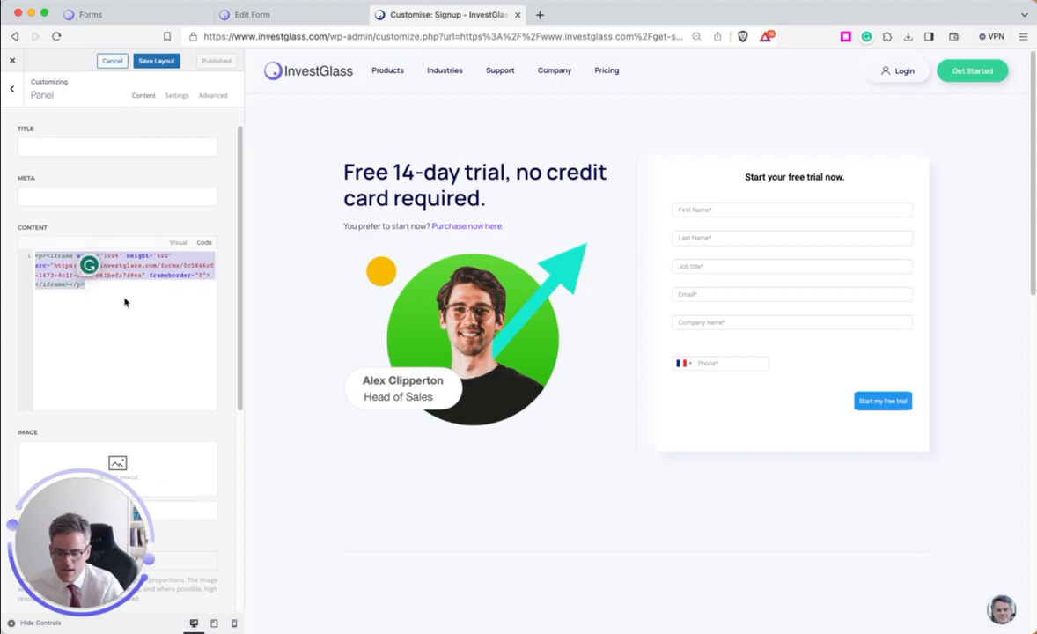
key(super+v)
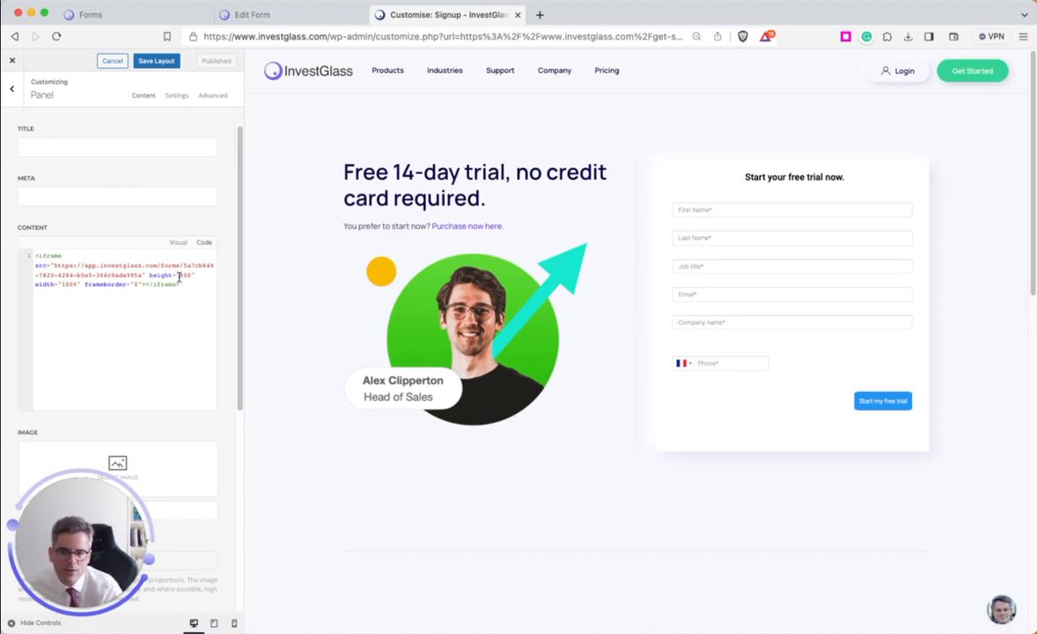
- Try an iFrame height of 900 and then 600 in the panel's embed code
drag(179, 275, 189, 276)
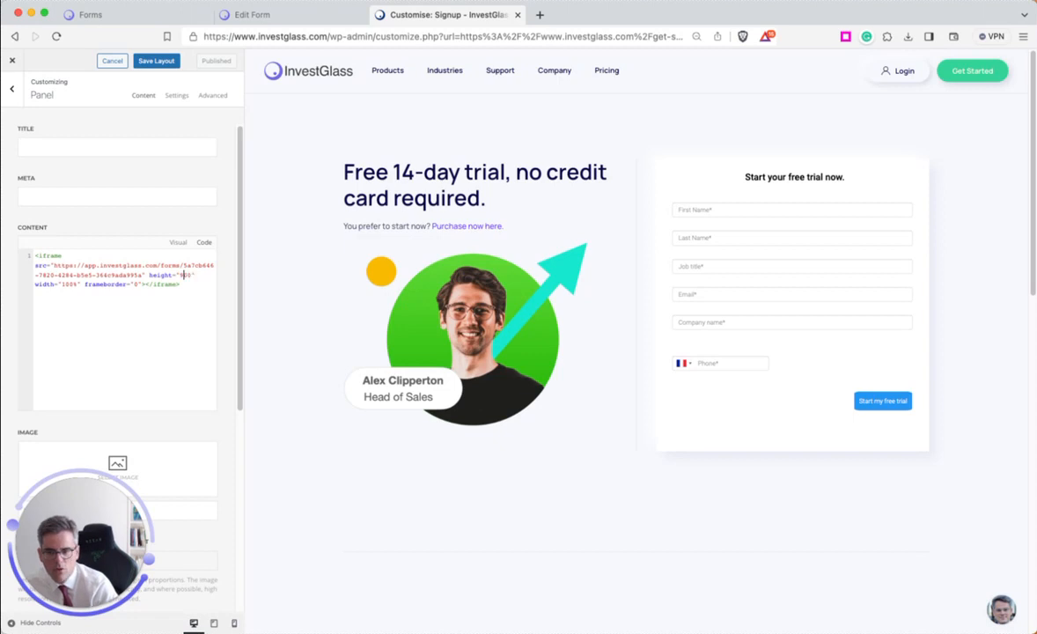
text(900)
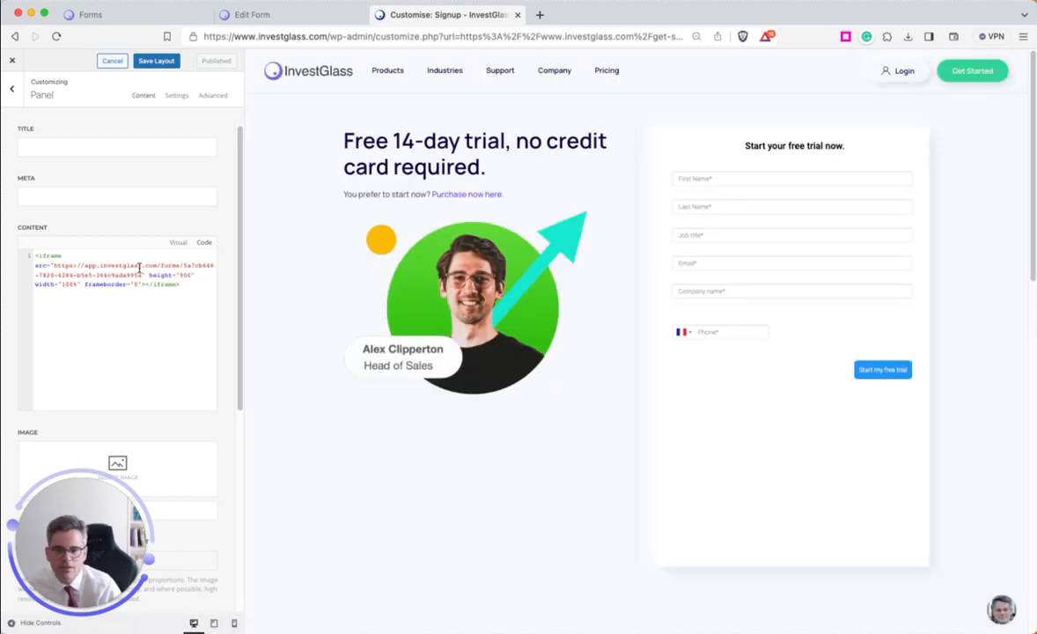
key(BackSpace)
text(6)
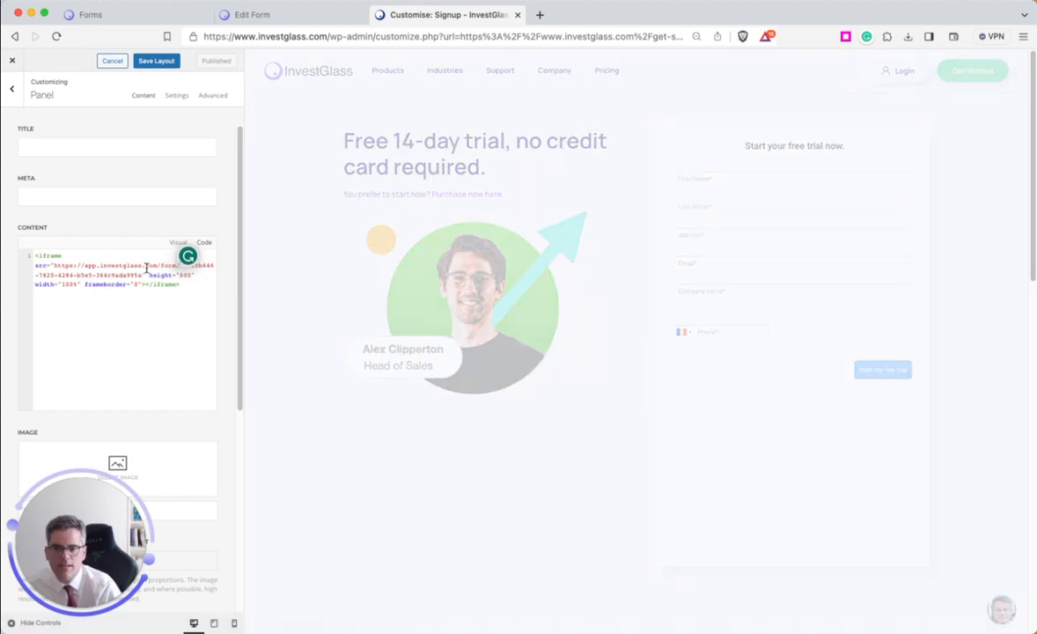
- Set the embedded iFrame's width to 80% and its frameborder to 2
drag(62, 284, 71, 286)
key(BackSpace)
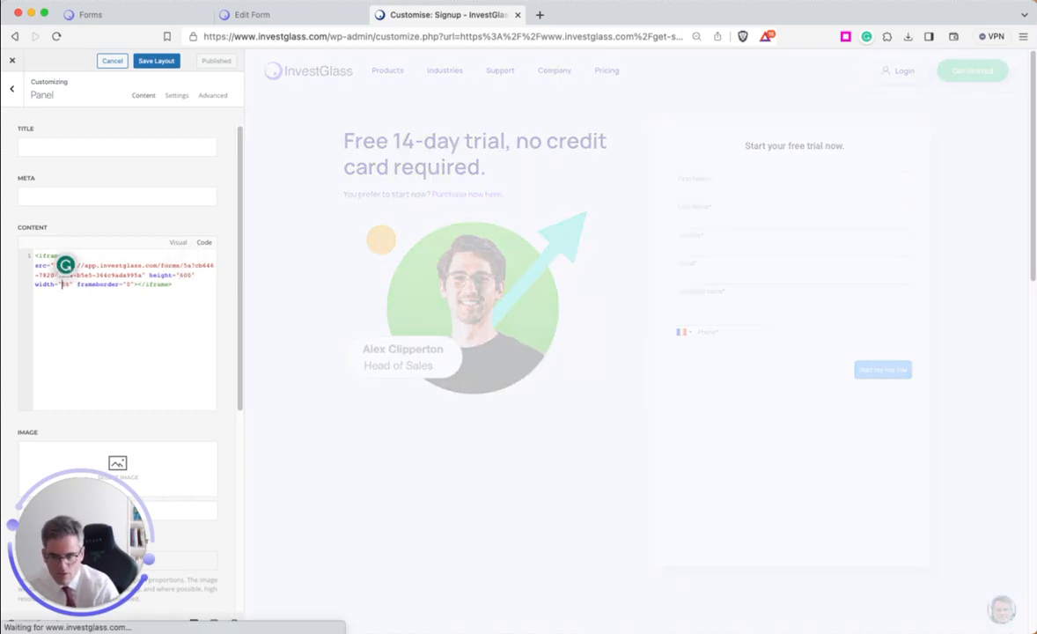
text(8)
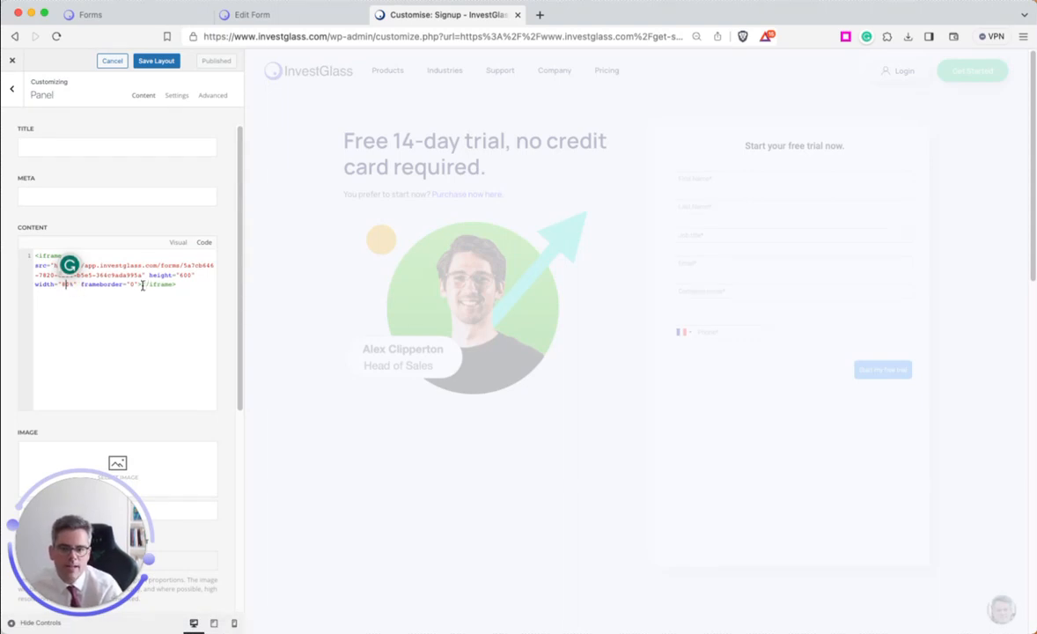
text(0)
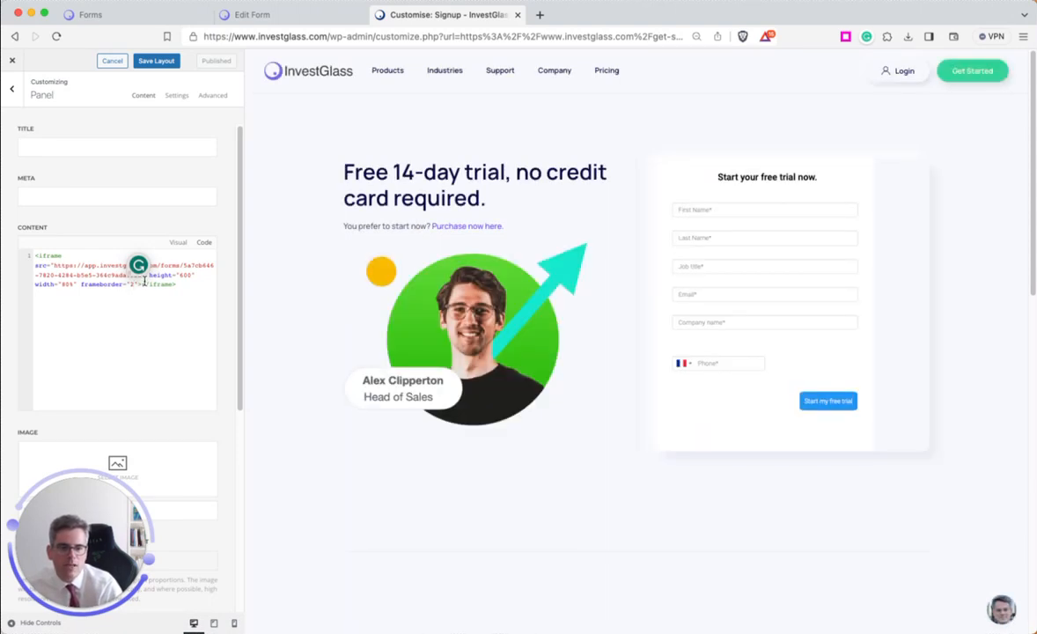
- Restore the panel's embed code by replacing it all with the copied iFrame code
key(super+a)
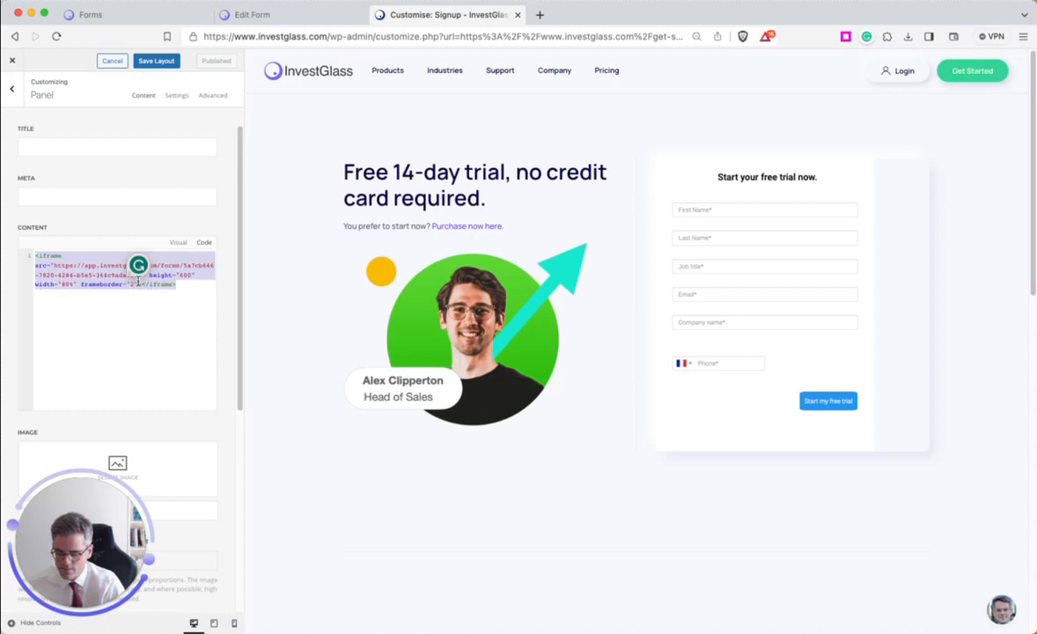
key(super+v)
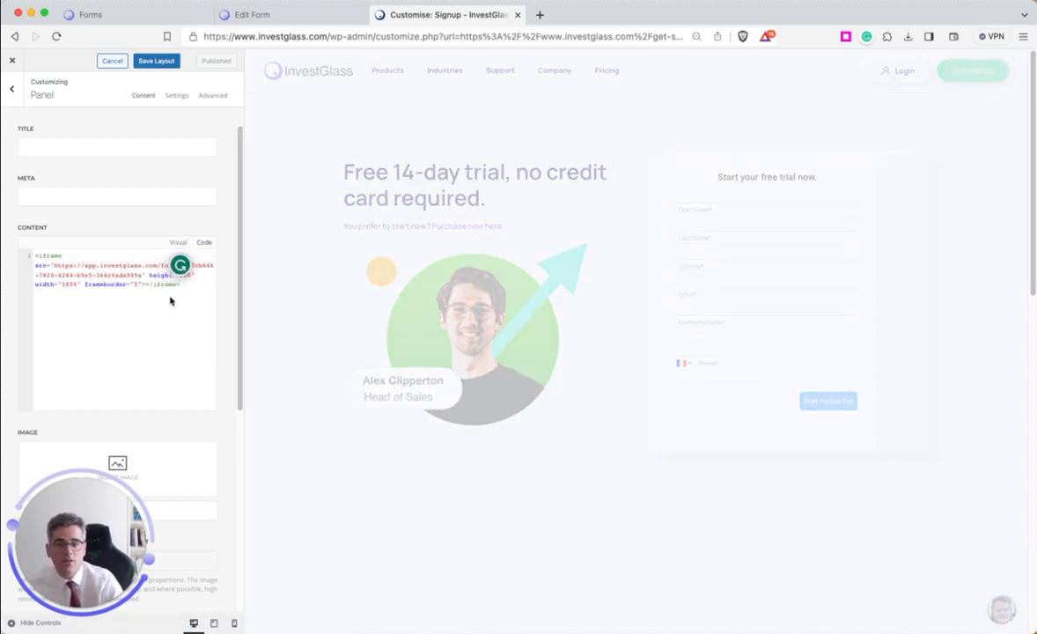